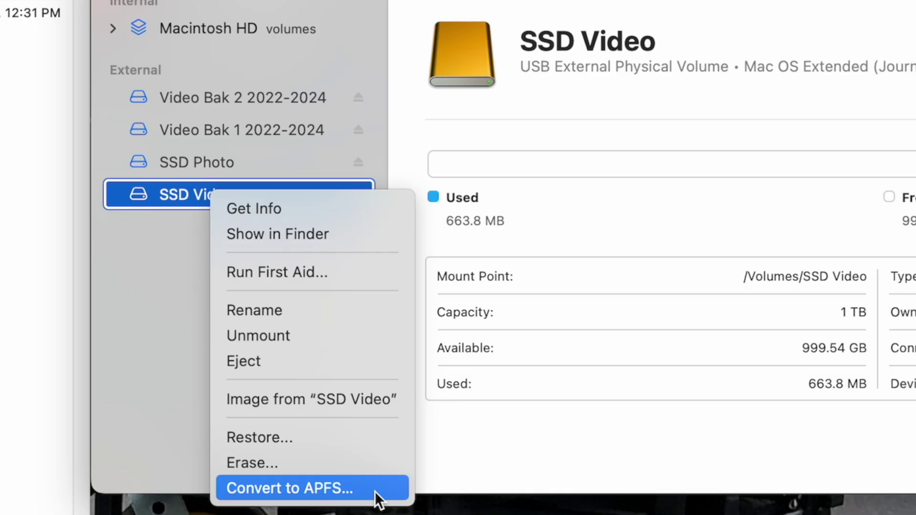
Choose Convert to APFS from the SSD Video volume's context menu.
click(375, 491)
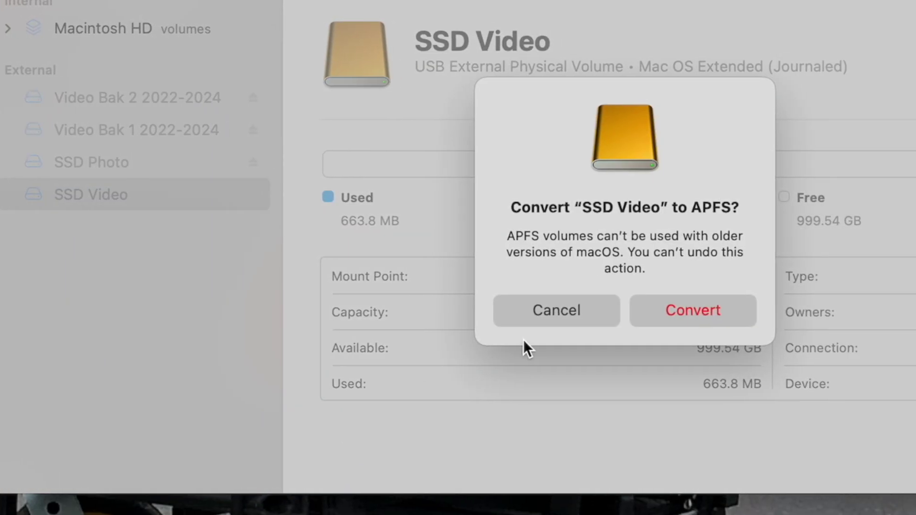
Attempt SSD Video's APFS conversion, view the failure details, then check erase formats, keeping Mac OS Extended (Journaled).
click(807, 310)
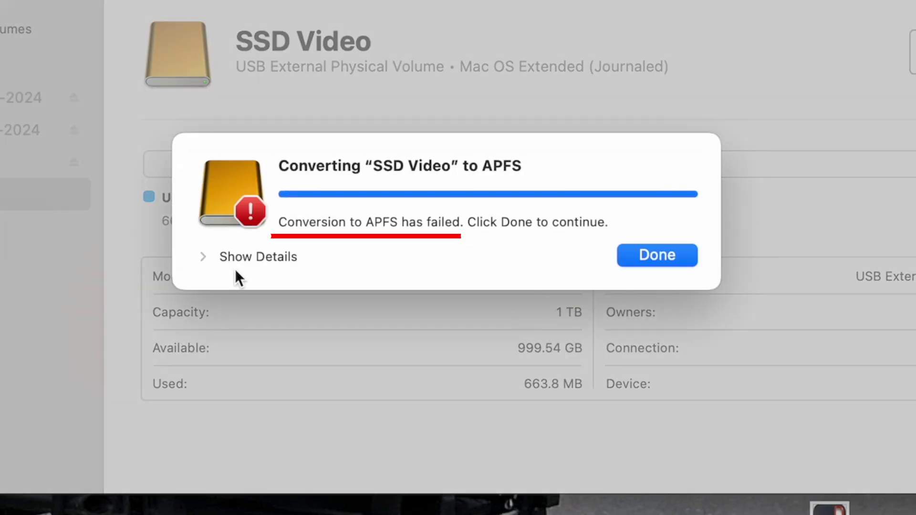
click(208, 257)
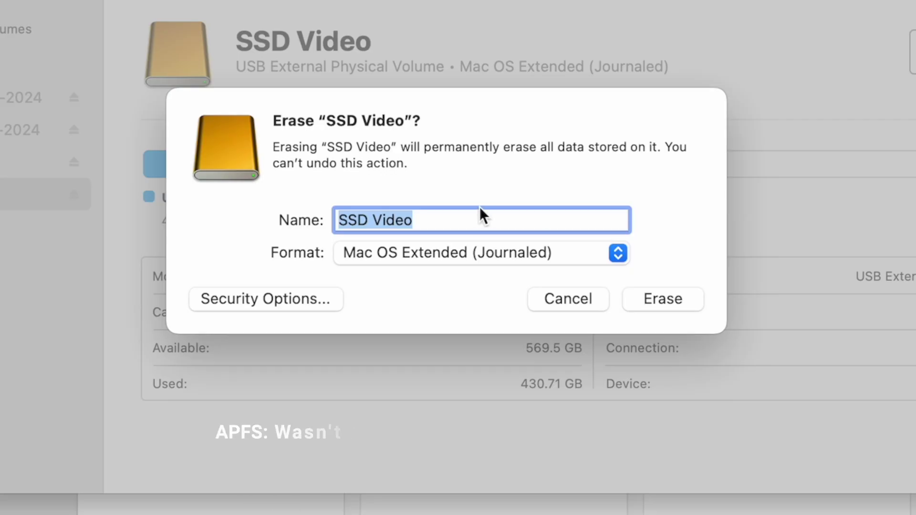
click(523, 250)
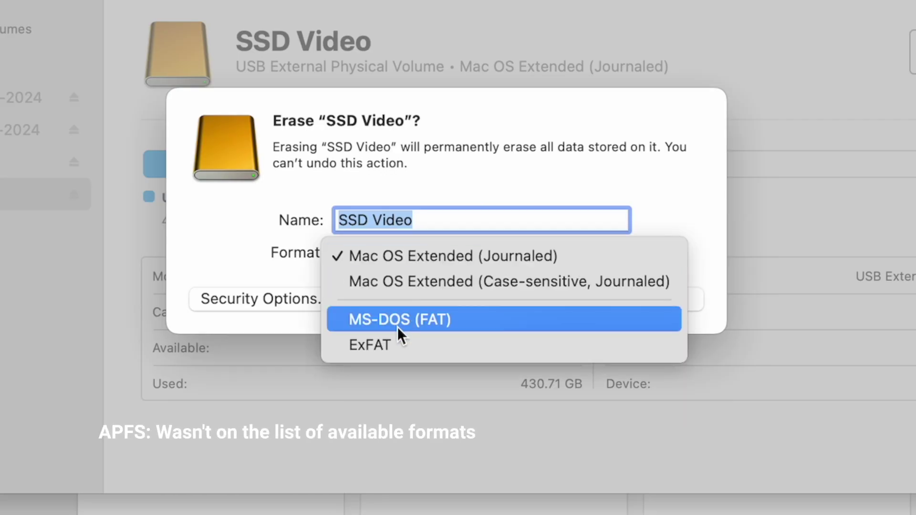
click(452, 251)
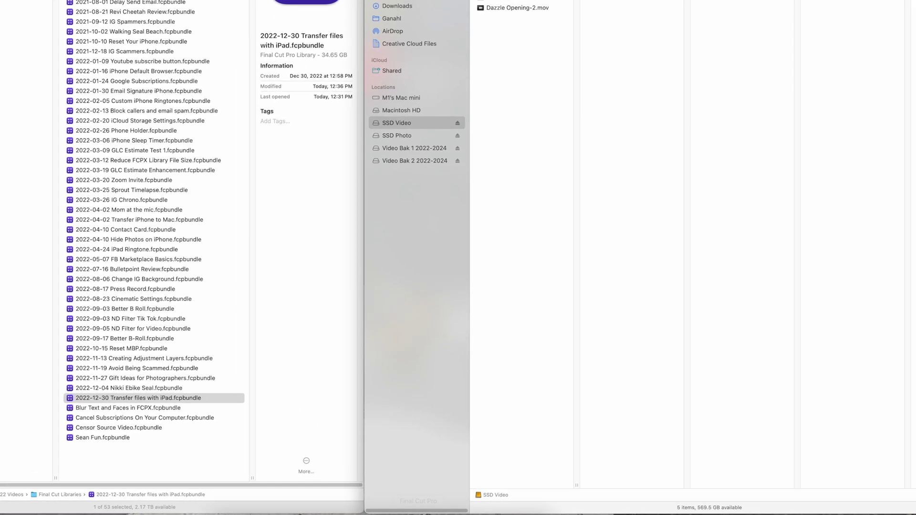
Bring up the Applications folder in Finder.
mouse_move(550, 497)
click(404, 481)
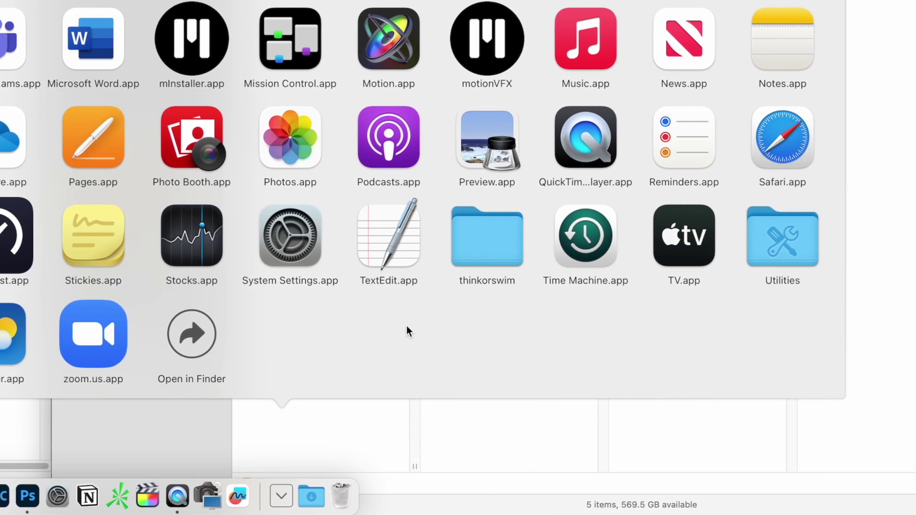
Launch Disk Utility from Utilities and move its window over the Finder windows.
click(814, 249)
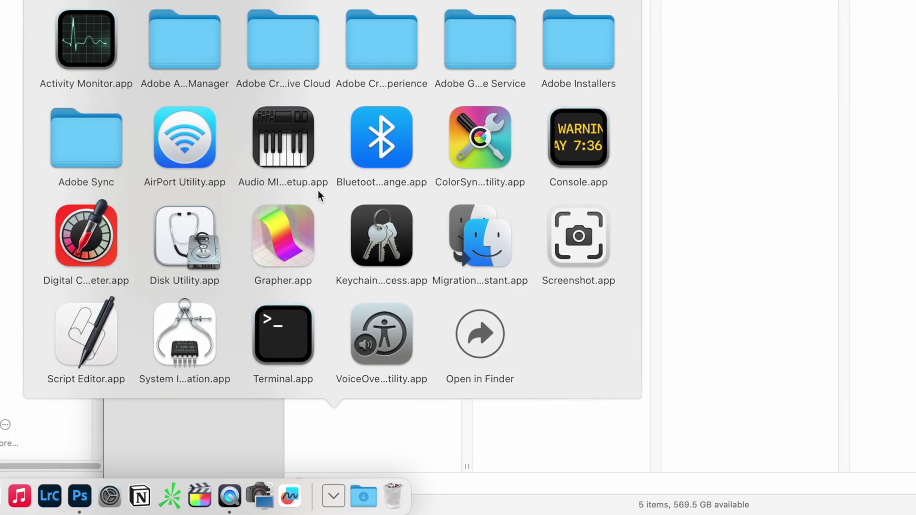
click(152, 236)
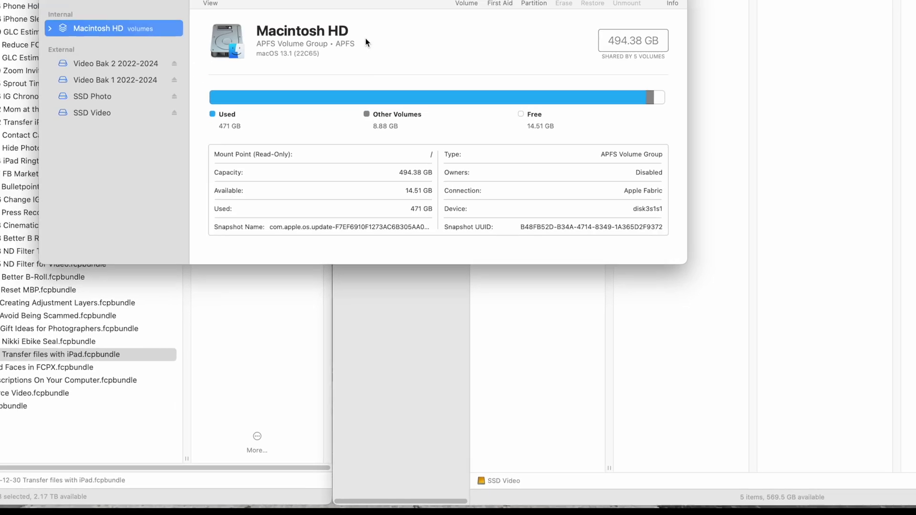
drag(368, 41, 659, 149)
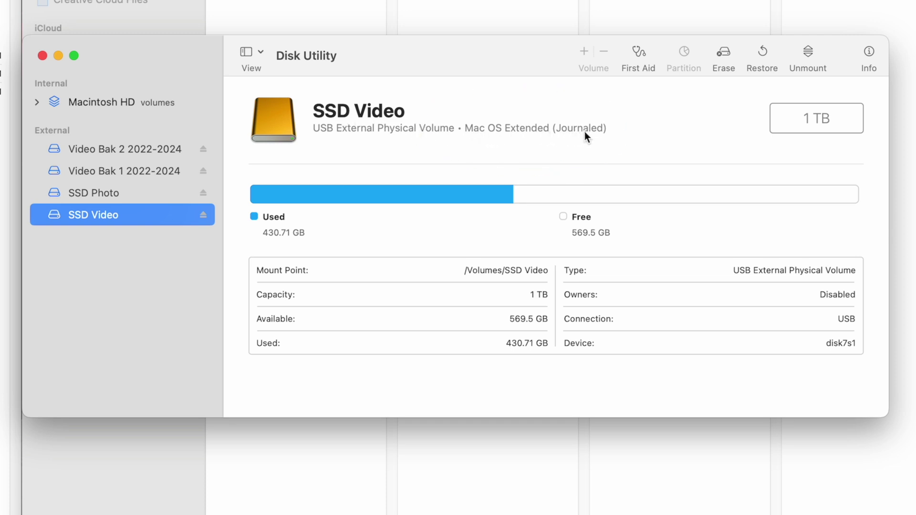
Erase SSD Video, keeping its name and the Mac OS Extended (Journaled) format.
click(724, 53)
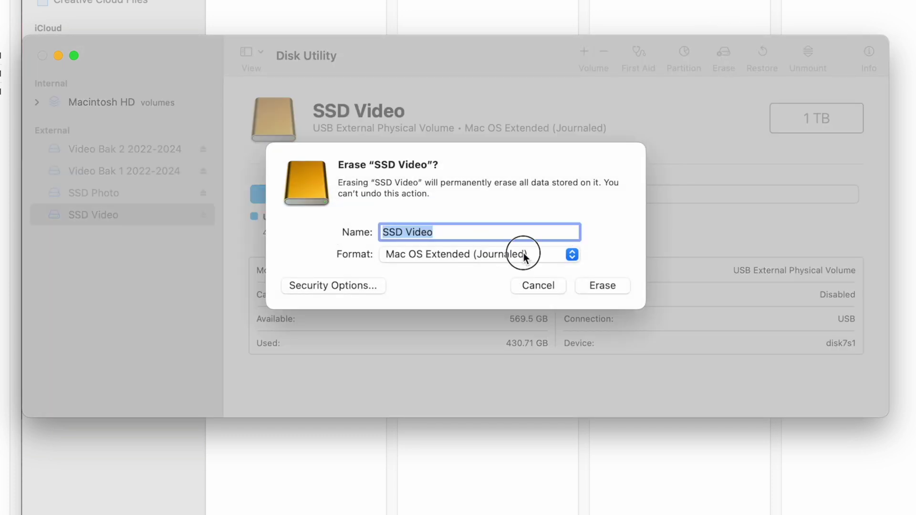
click(525, 257)
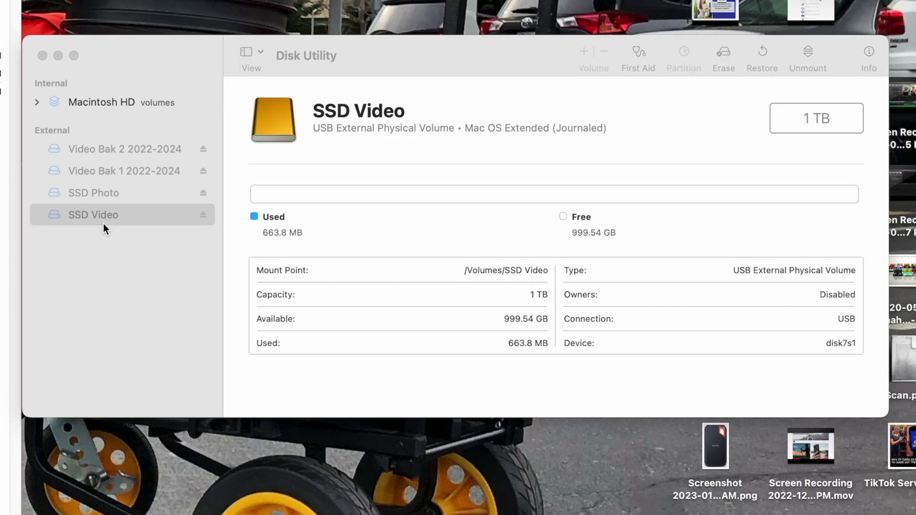
click(102, 217)
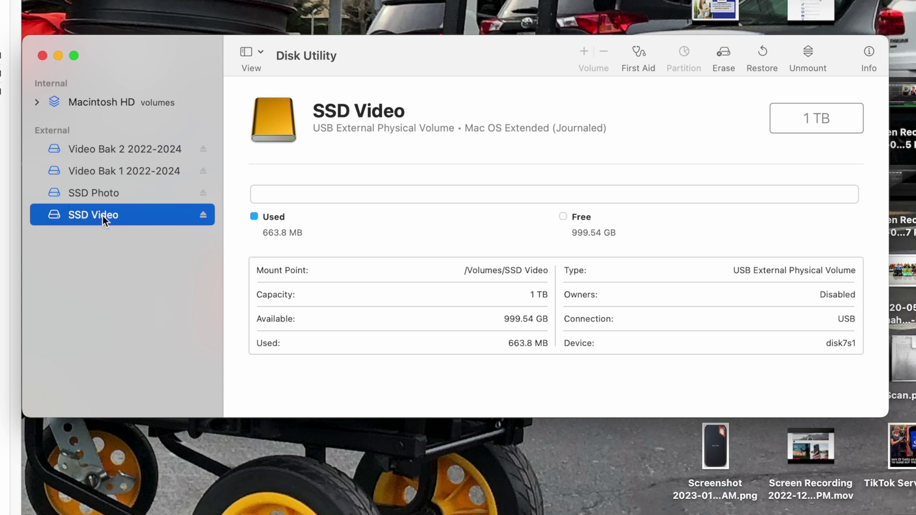
right_click(102, 216)
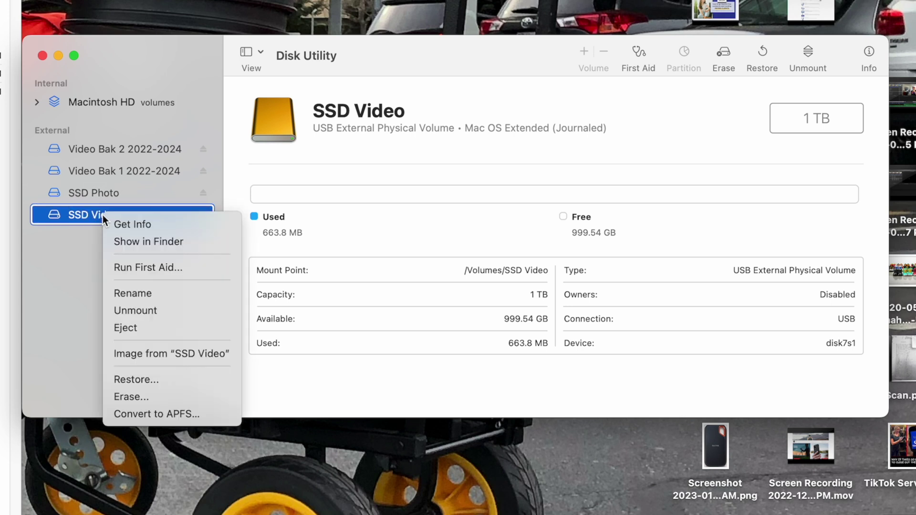
click(175, 413)
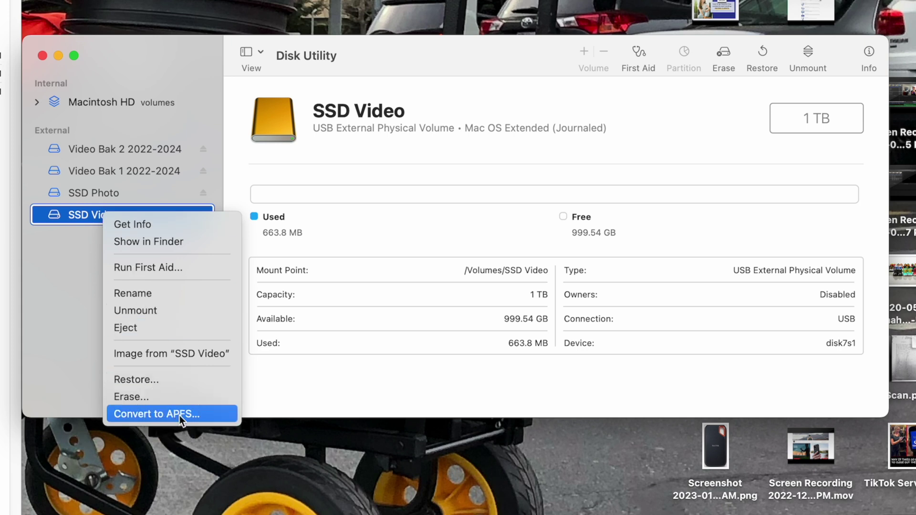
click(214, 415)
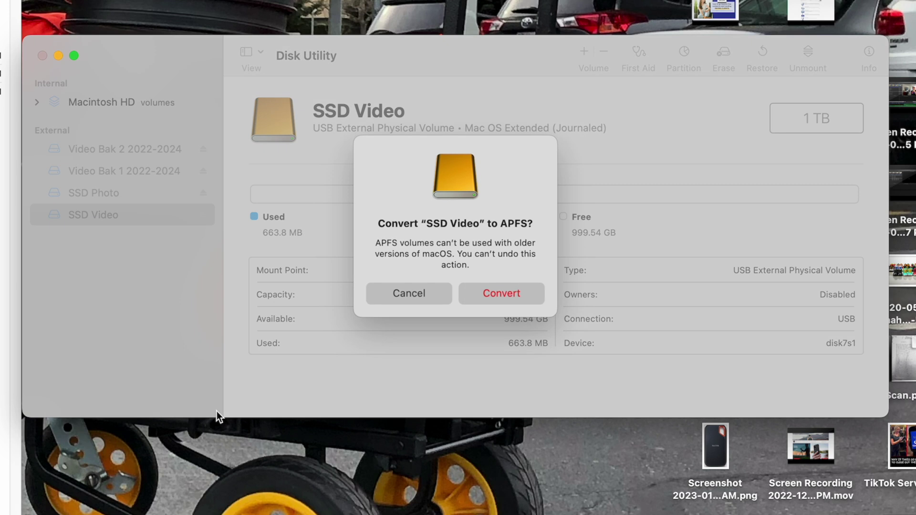
click(501, 294)
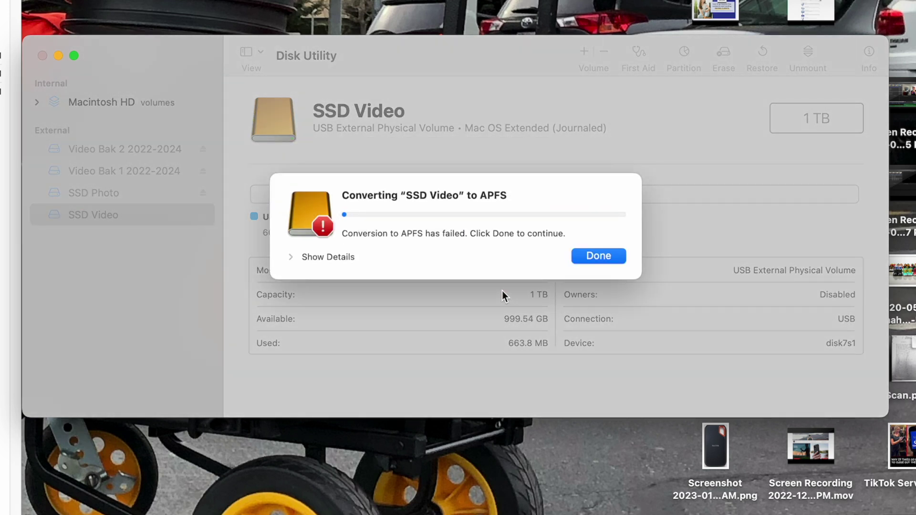
click(295, 258)
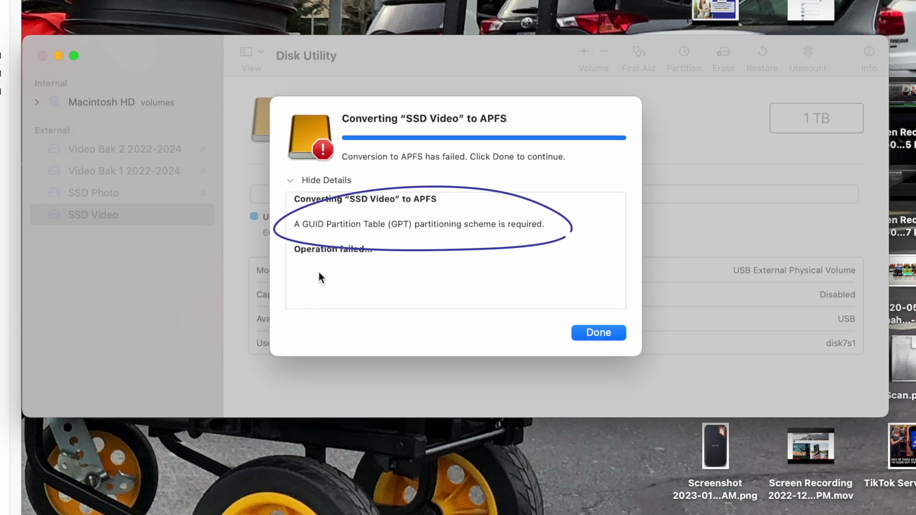
click(587, 333)
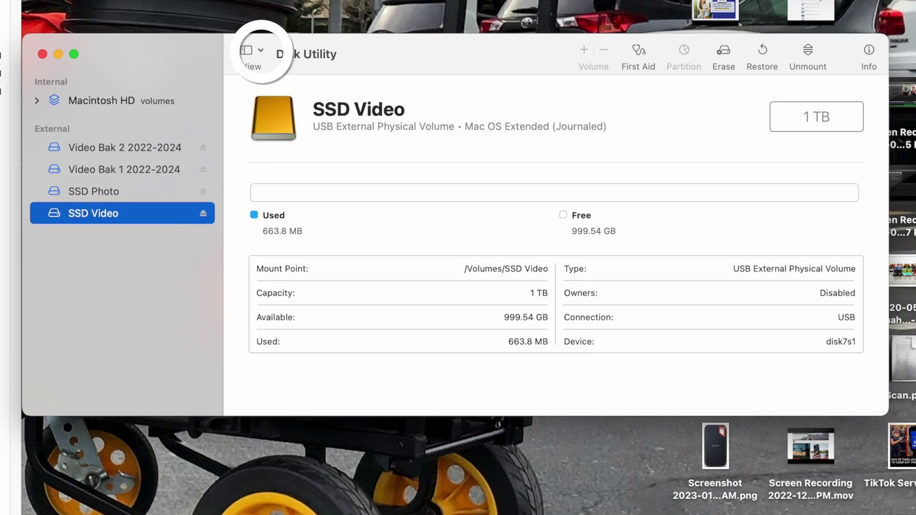
Show all devices and select the SanDisk Extreme SSD parent disk to see its Master Boot Record map.
click(261, 51)
click(269, 115)
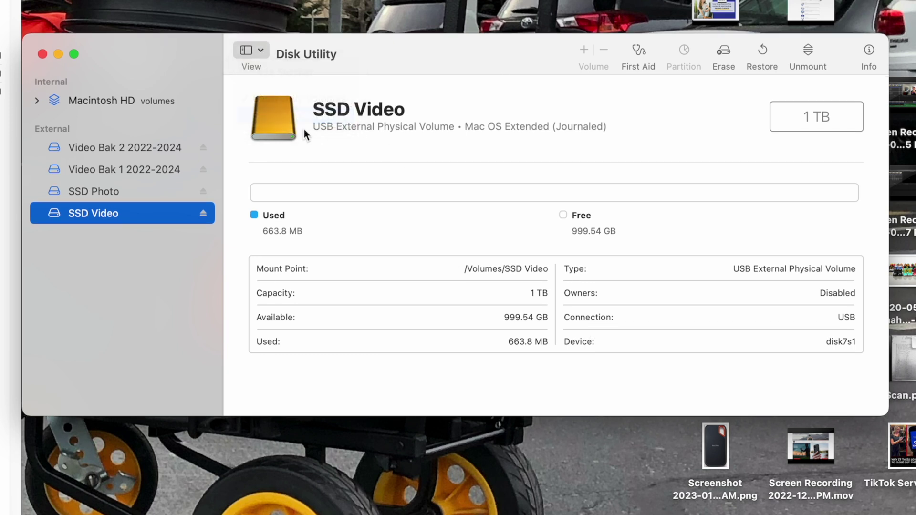
scroll(57, 321, down, 1)
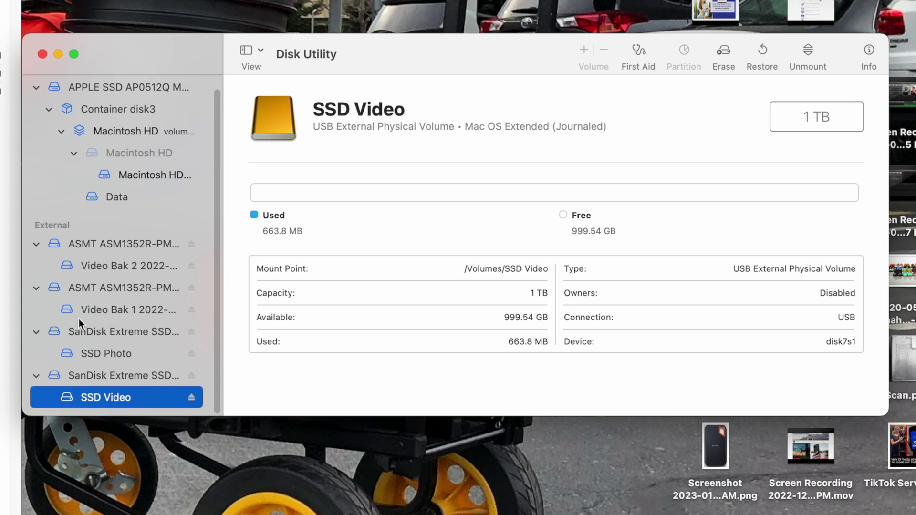
click(107, 377)
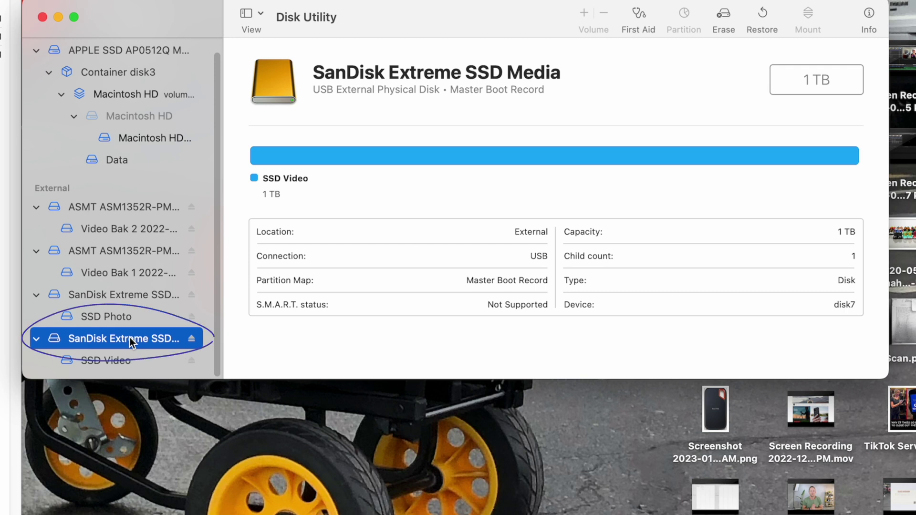
Erase the whole SanDisk Extreme SSD with GUID Partition Map and Mac OS Extended (Journaled).
right_click(130, 341)
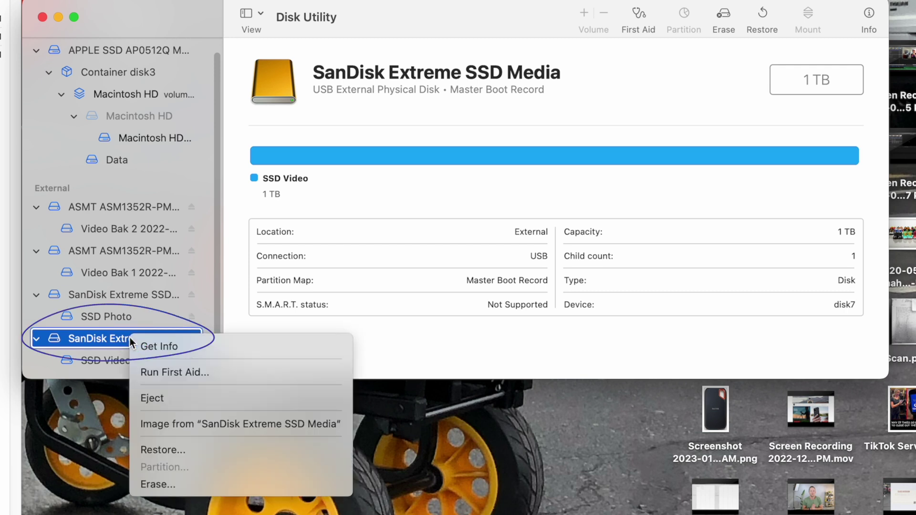
click(169, 316)
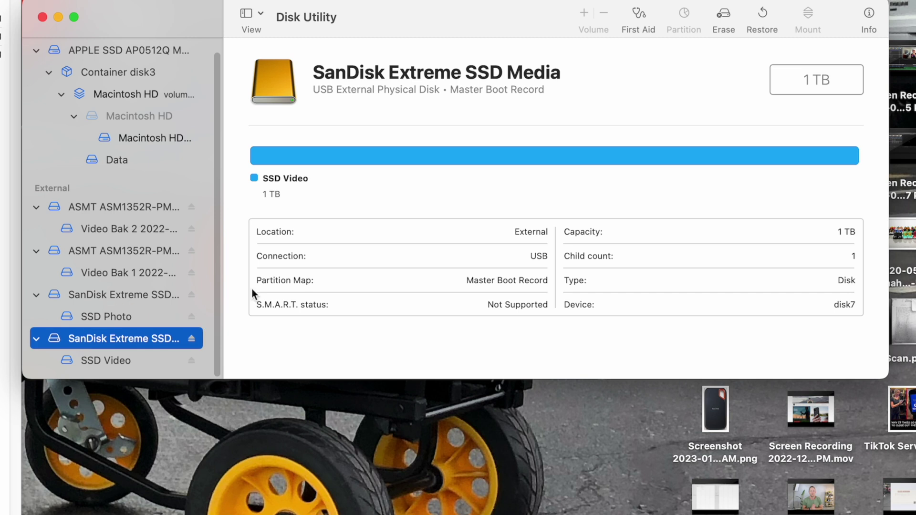
click(723, 18)
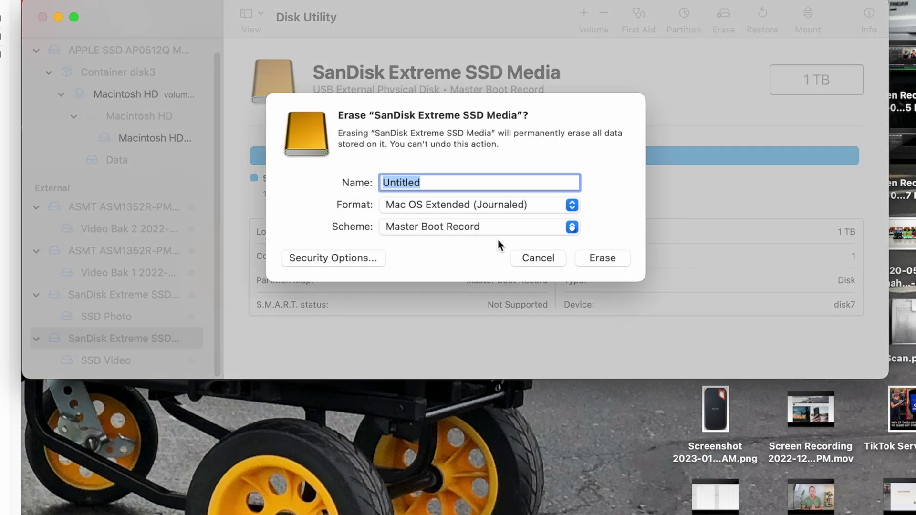
click(563, 228)
click(443, 208)
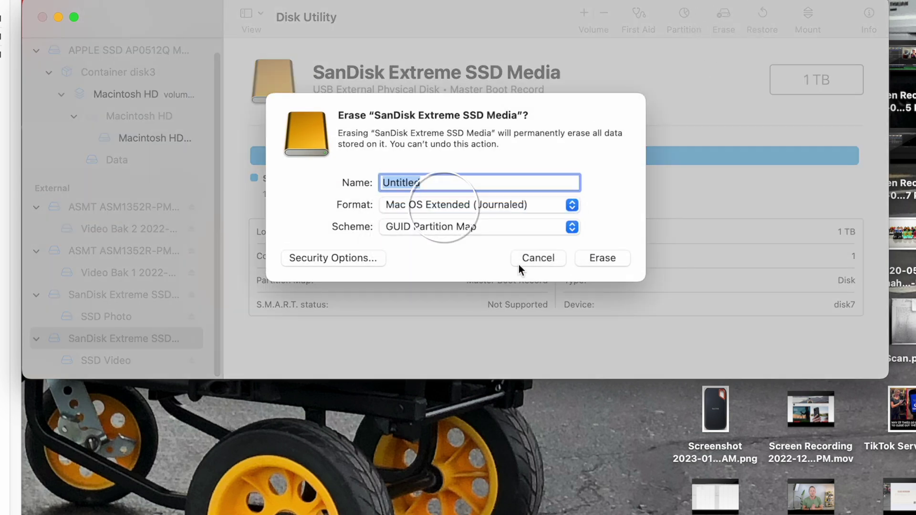
click(591, 261)
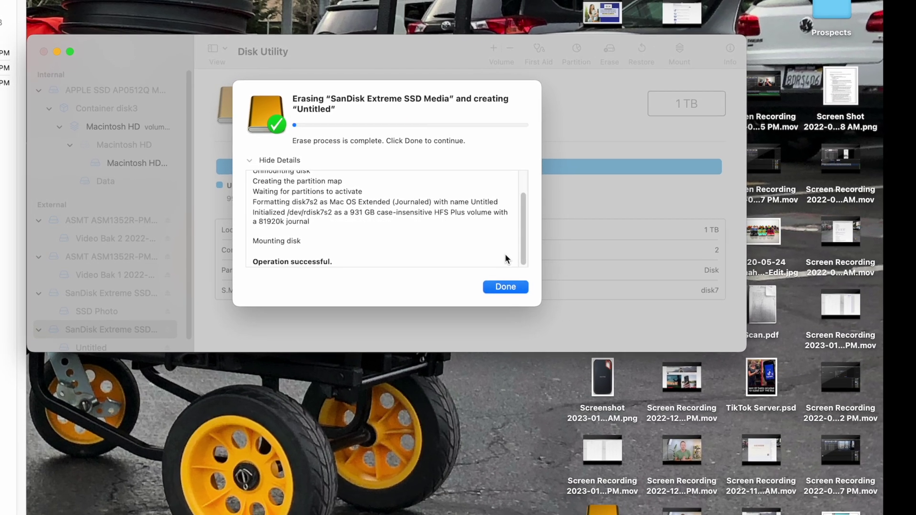
click(493, 287)
scroll(95, 293, down, 2)
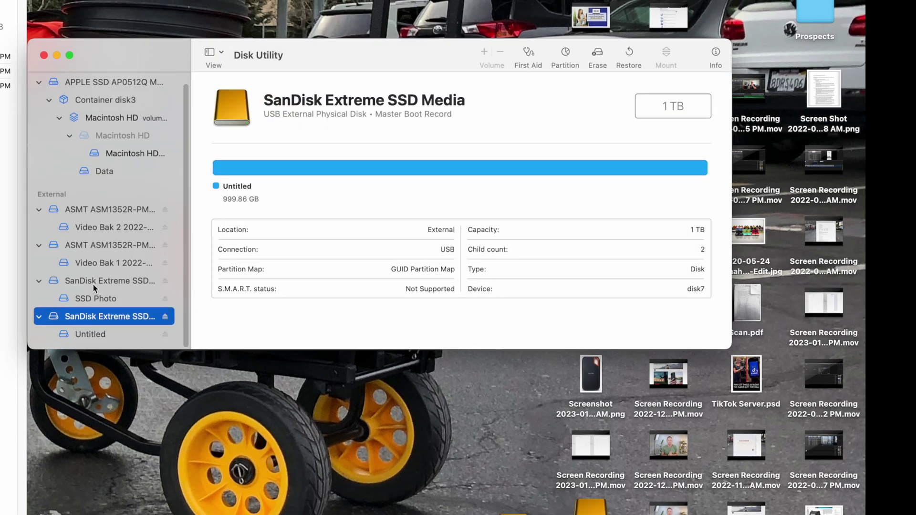
Convert the SanDisk drive's Untitled volume to APFS from its context menu.
click(89, 336)
right_click(89, 337)
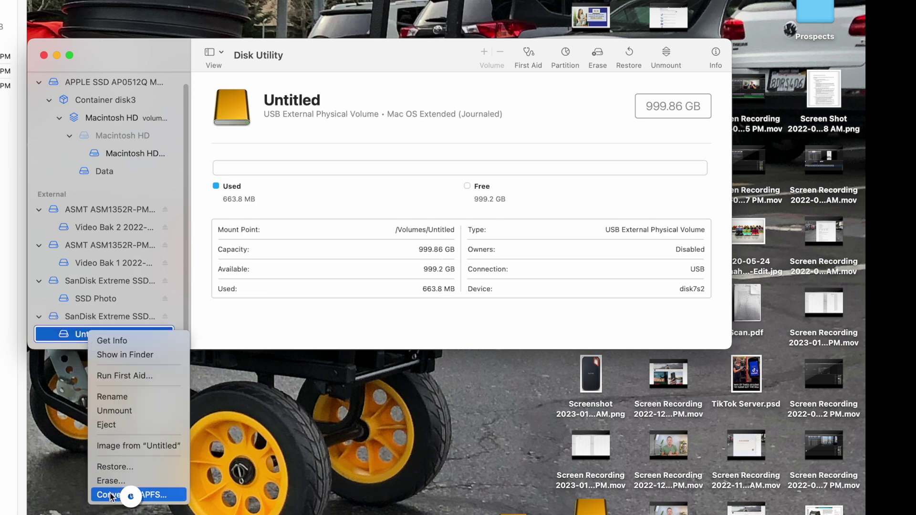
click(127, 495)
click(410, 245)
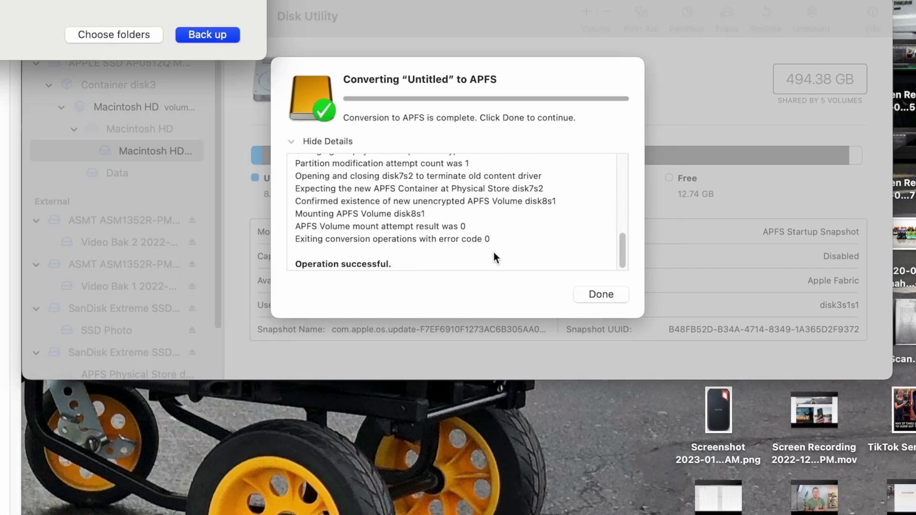
Close the report and inspect the SanDisk disk, APFS Physical Store disk7s2 and Container disk8.
click(601, 294)
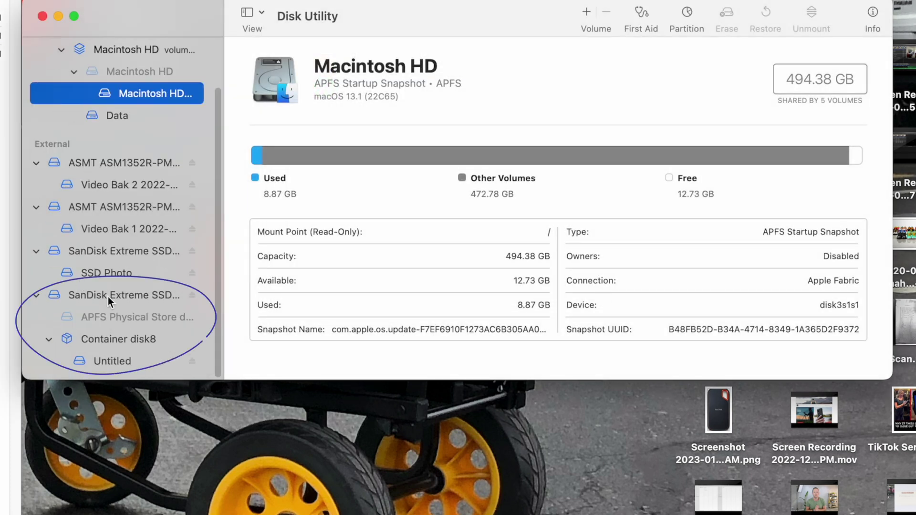
click(109, 294)
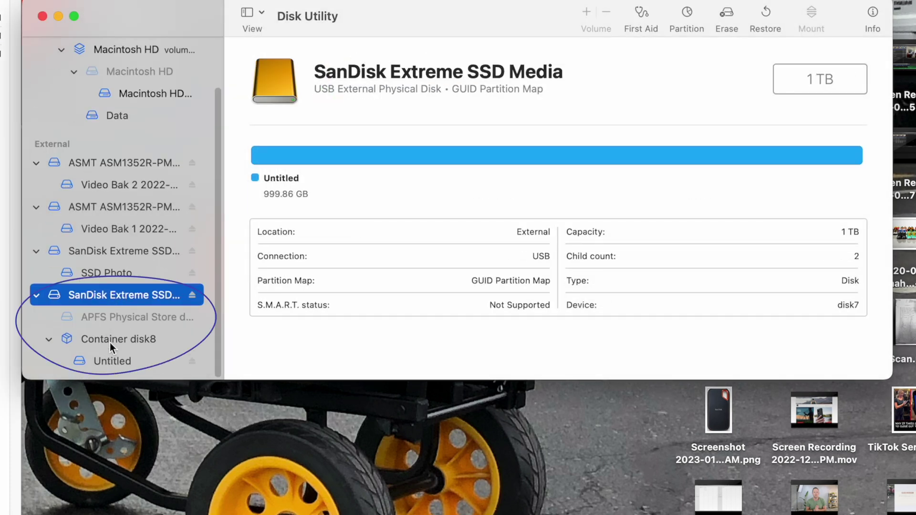
click(114, 318)
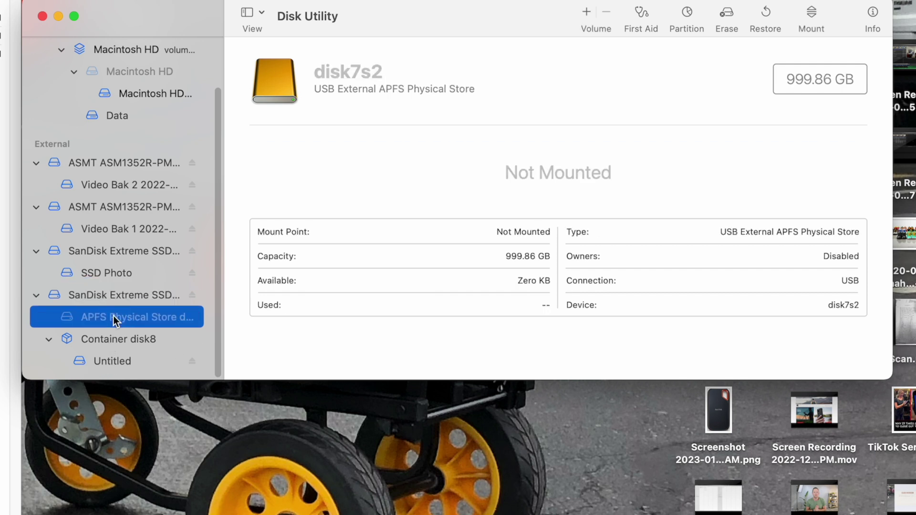
click(106, 339)
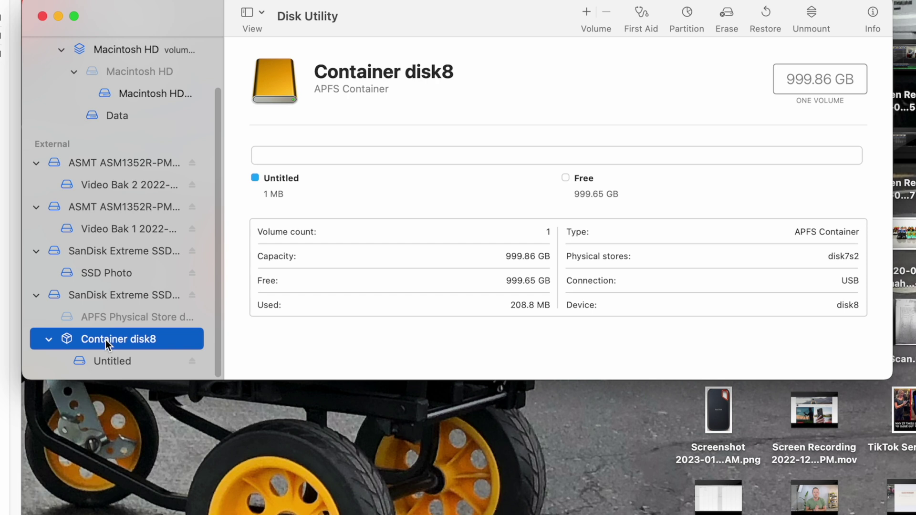
click(114, 319)
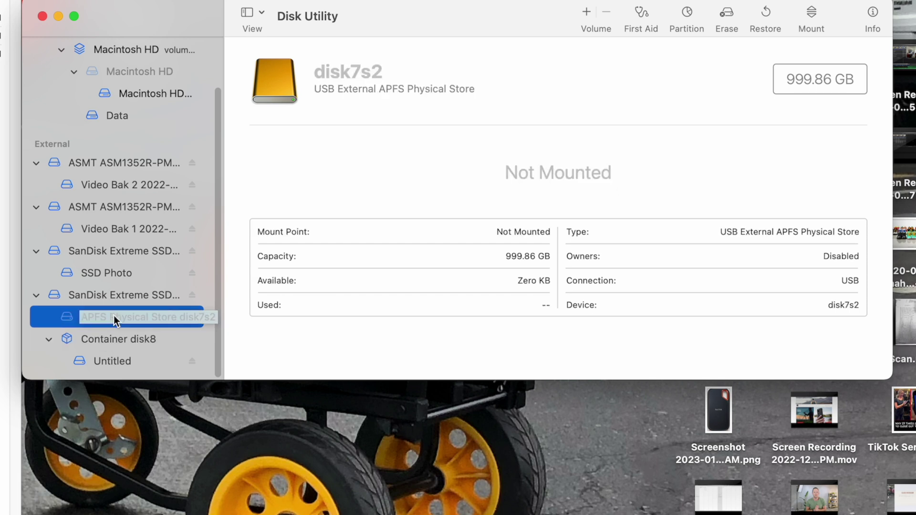
click(122, 296)
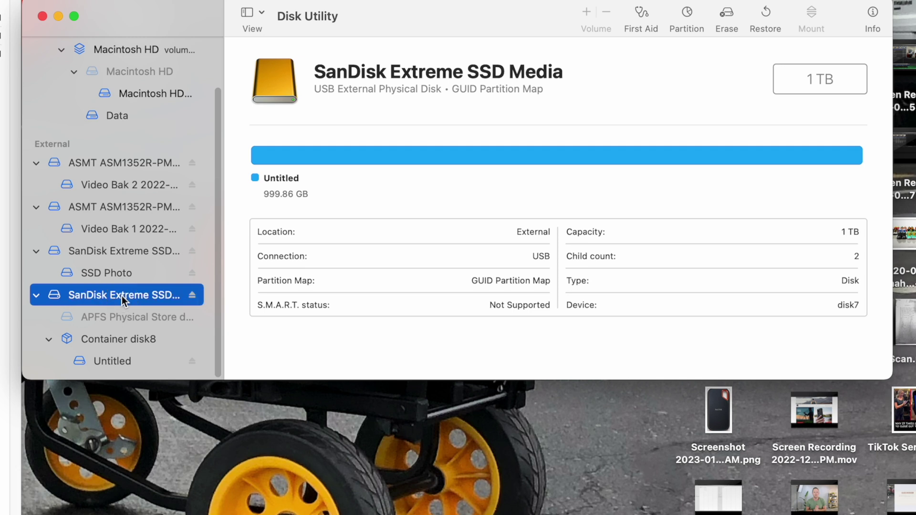
Erase the SanDisk drive as an APFS volume named 'SSD Video' with GUID Partition Map.
click(726, 21)
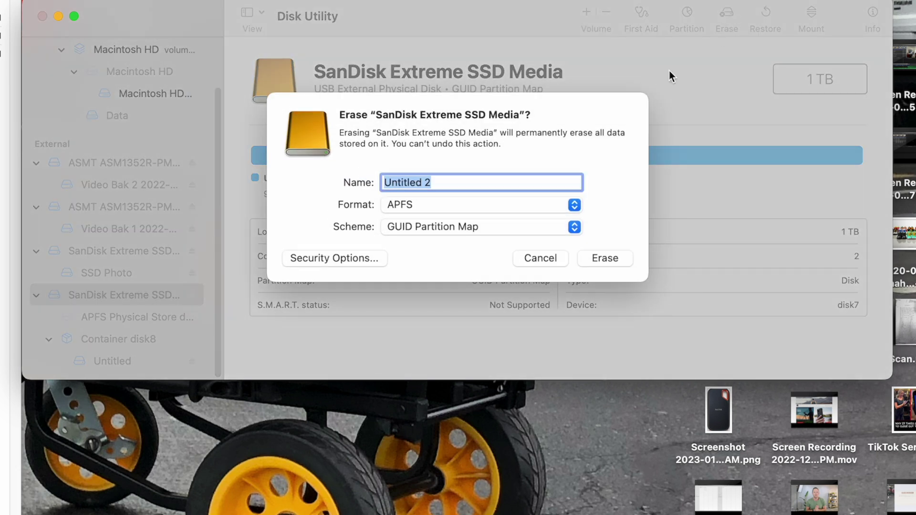
click(574, 227)
click(475, 194)
click(575, 204)
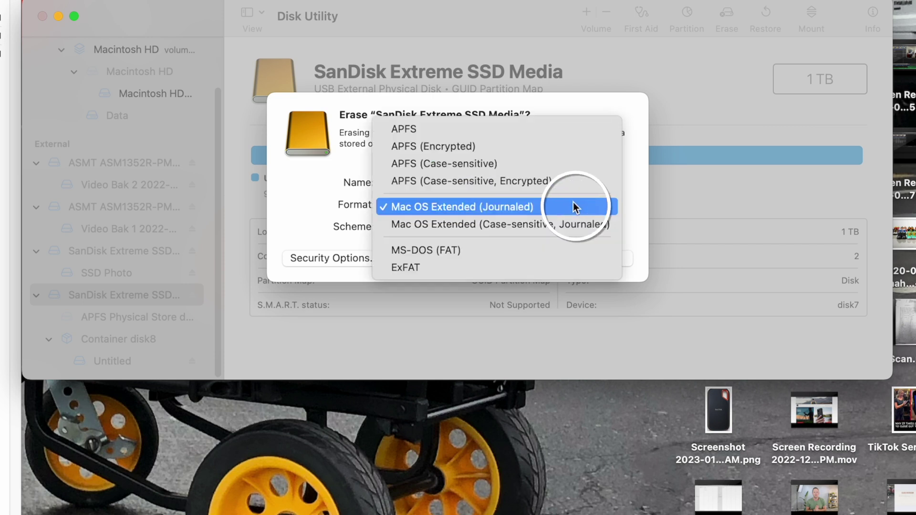
click(404, 130)
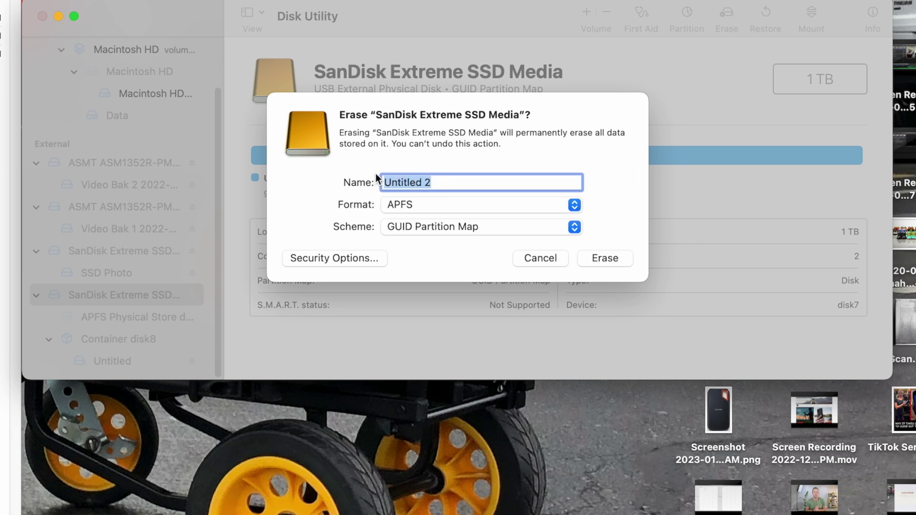
text(SSD Video)
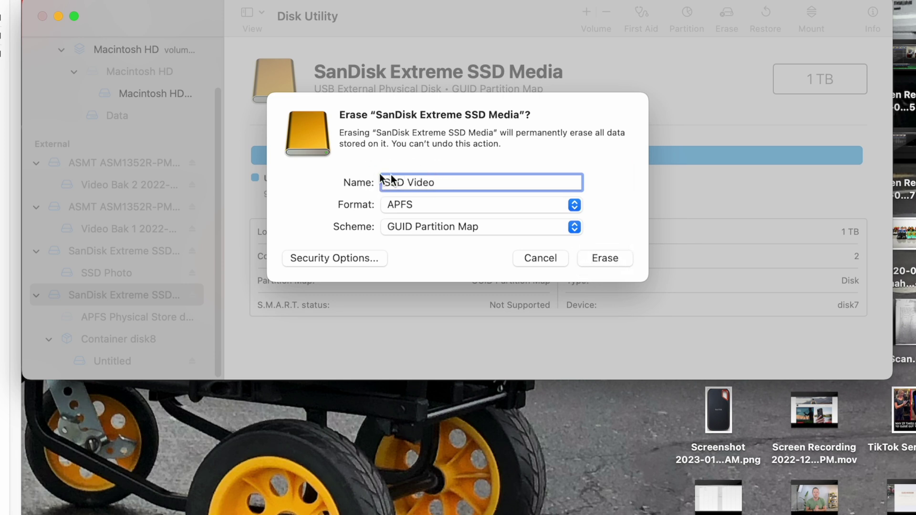
click(605, 258)
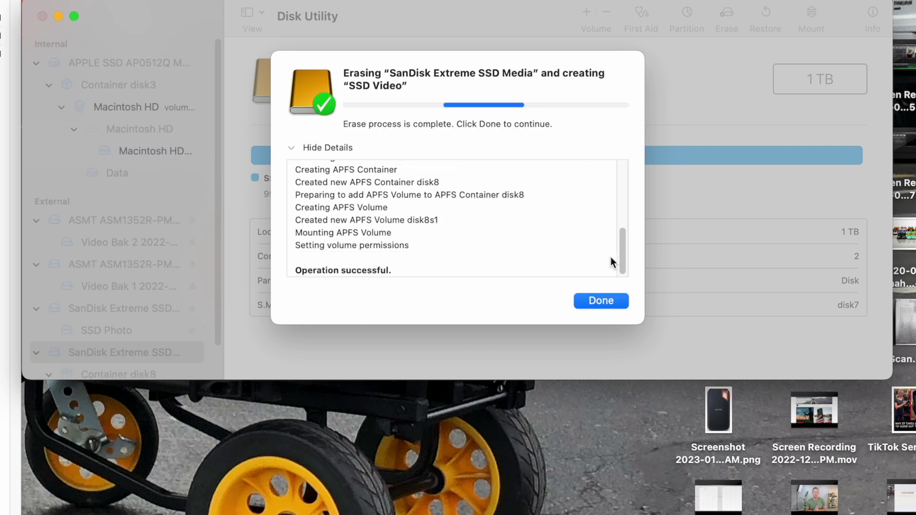
click(580, 304)
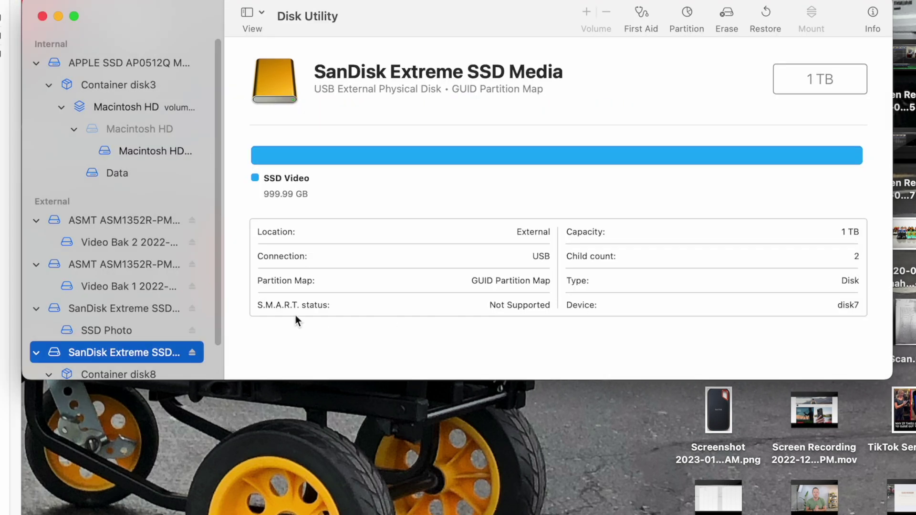
scroll(158, 286, down, 2)
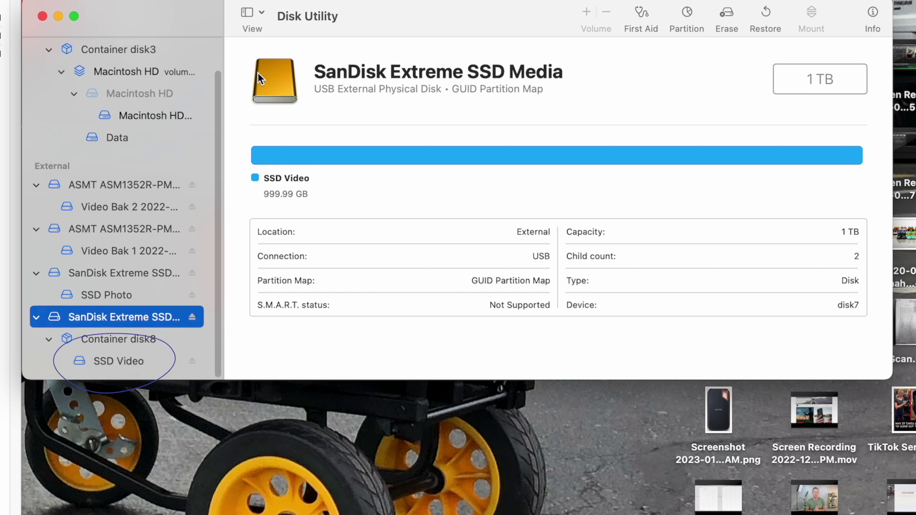
Switch the sidebar to Show Only Volumes and select SSD Video to view its APFS Volume details.
click(257, 13)
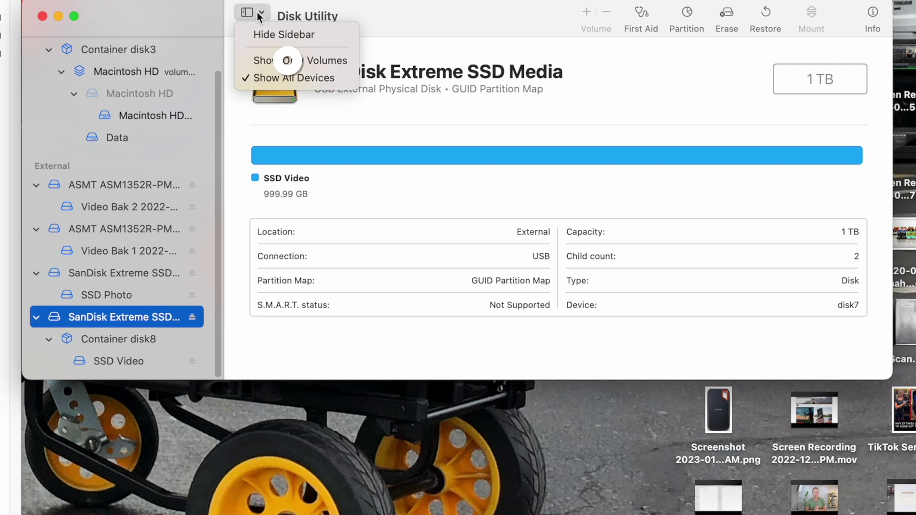
click(265, 60)
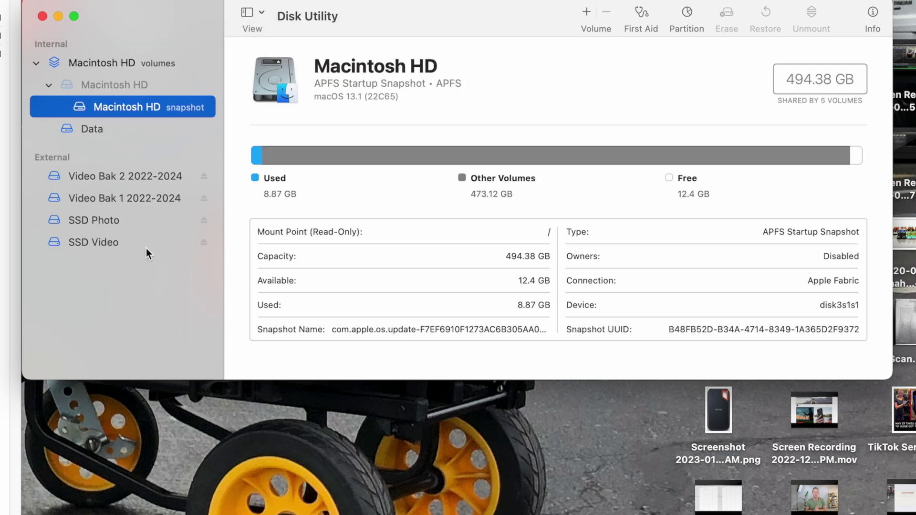
click(100, 241)
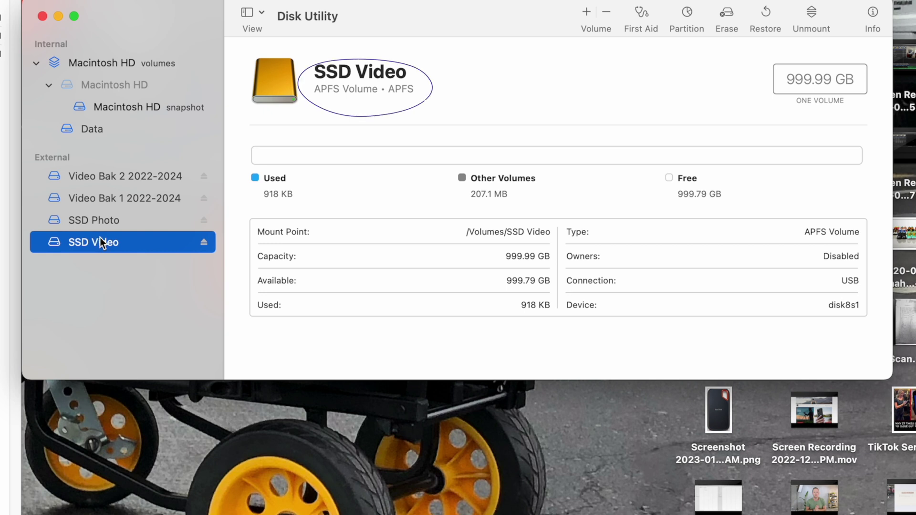